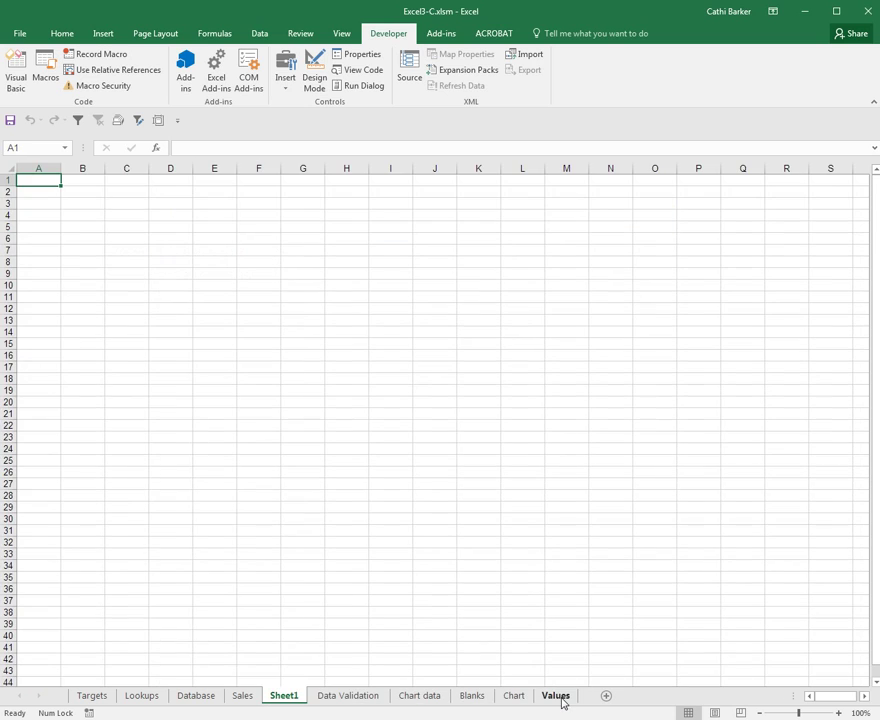
Step: Rename the Sheet1 worksheet tab to Macros
double_click(285, 697)
text(M)
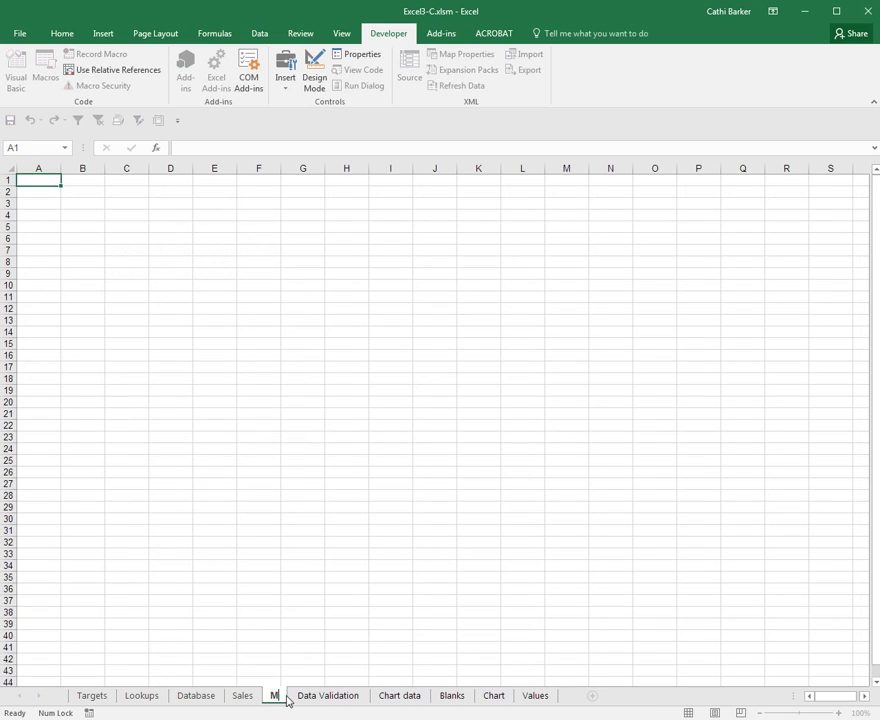
text(acros)
key(Return)
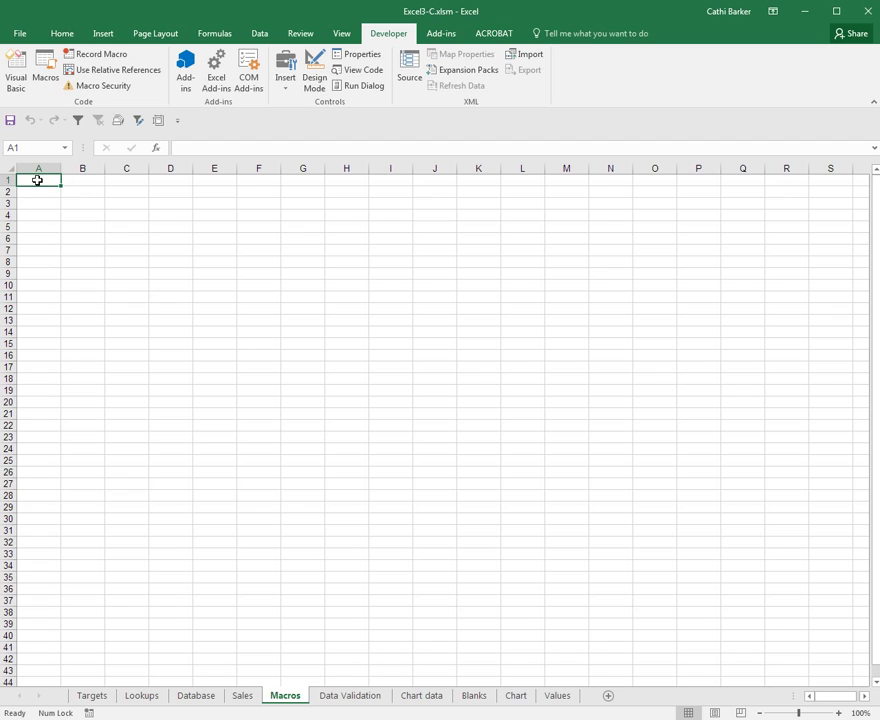
click(41, 193)
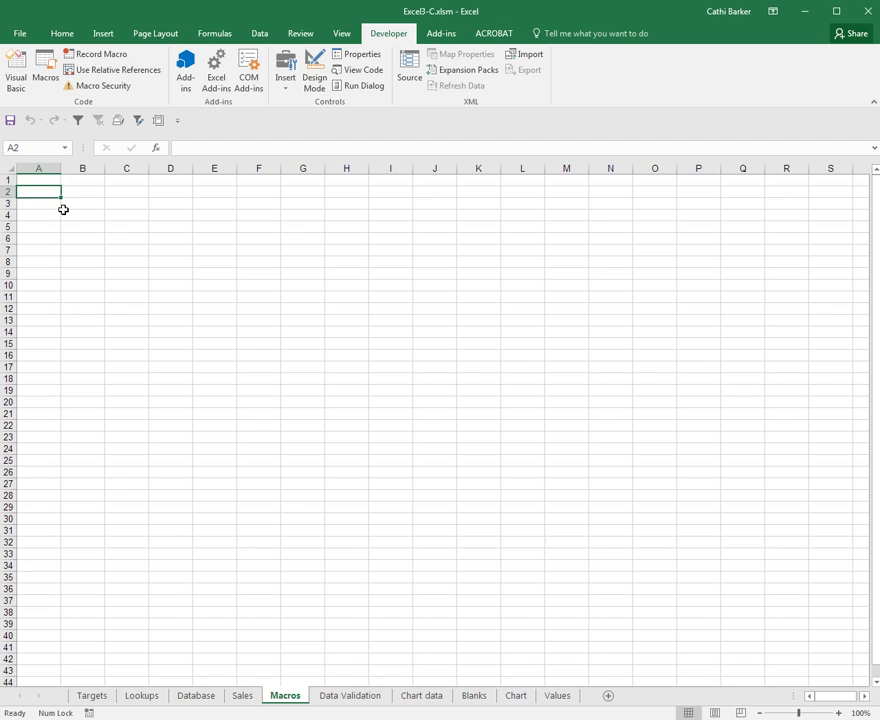
click(42, 206)
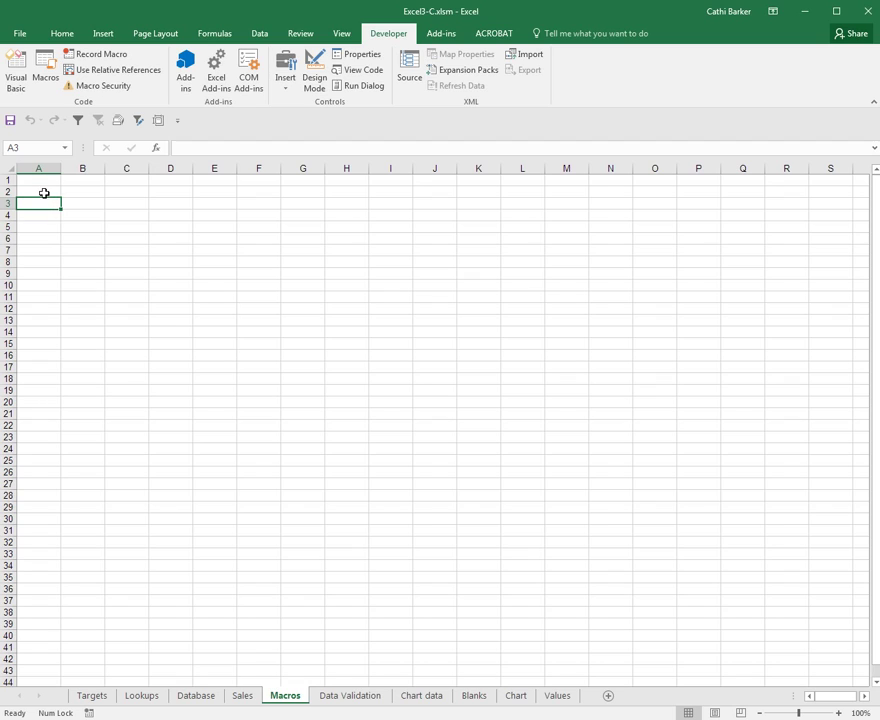
click(40, 181)
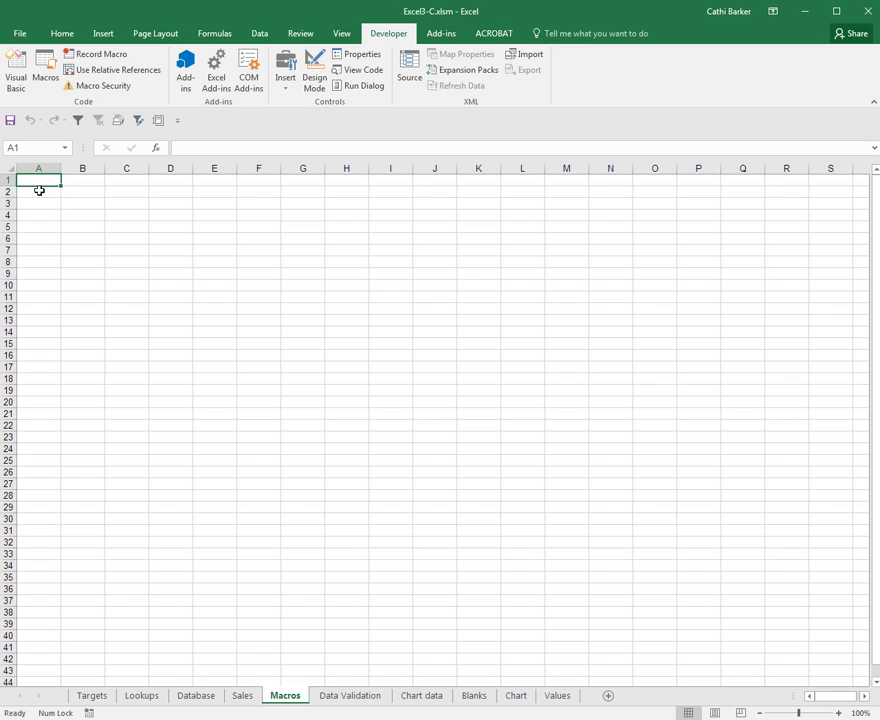
click(51, 192)
click(36, 203)
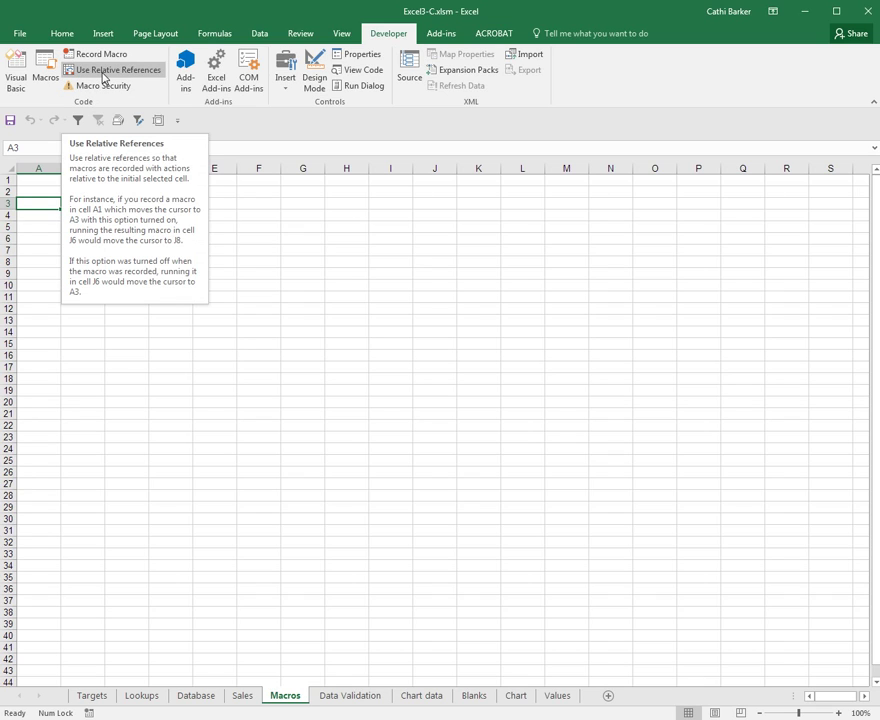
Step: Turn on Use Relative References on the Developer tab for macro recording
click(104, 72)
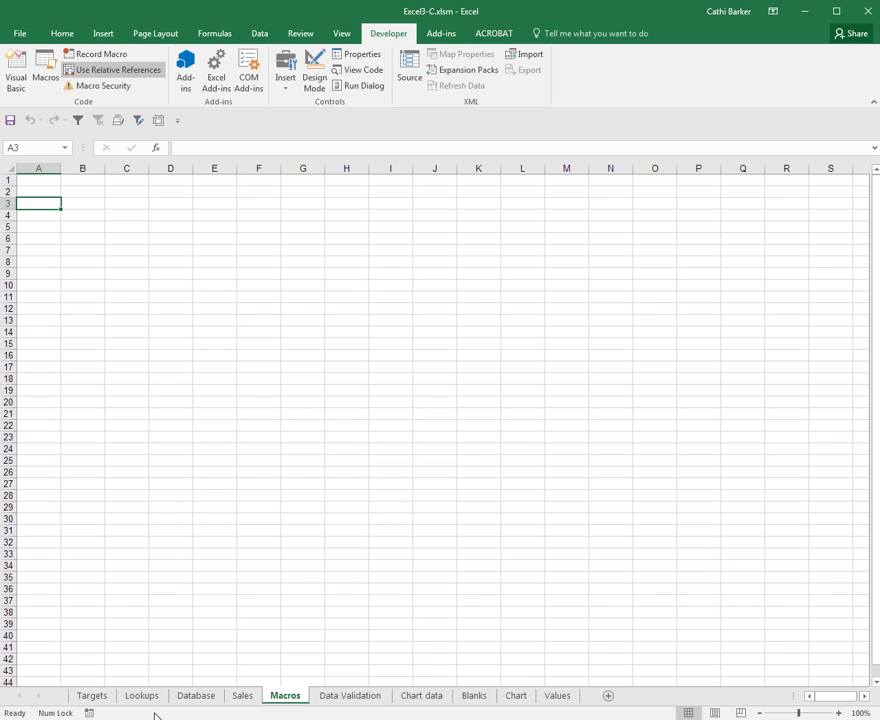
Step: Toggle the status bar's Macro Recording indicator off and back on, leaving it displayed
right_click(155, 714)
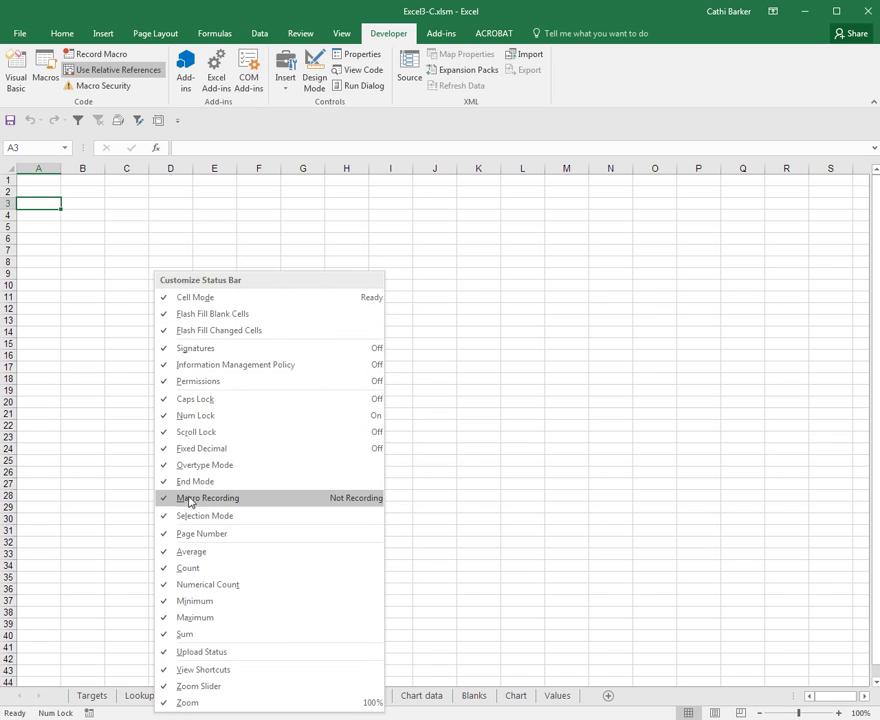
click(164, 499)
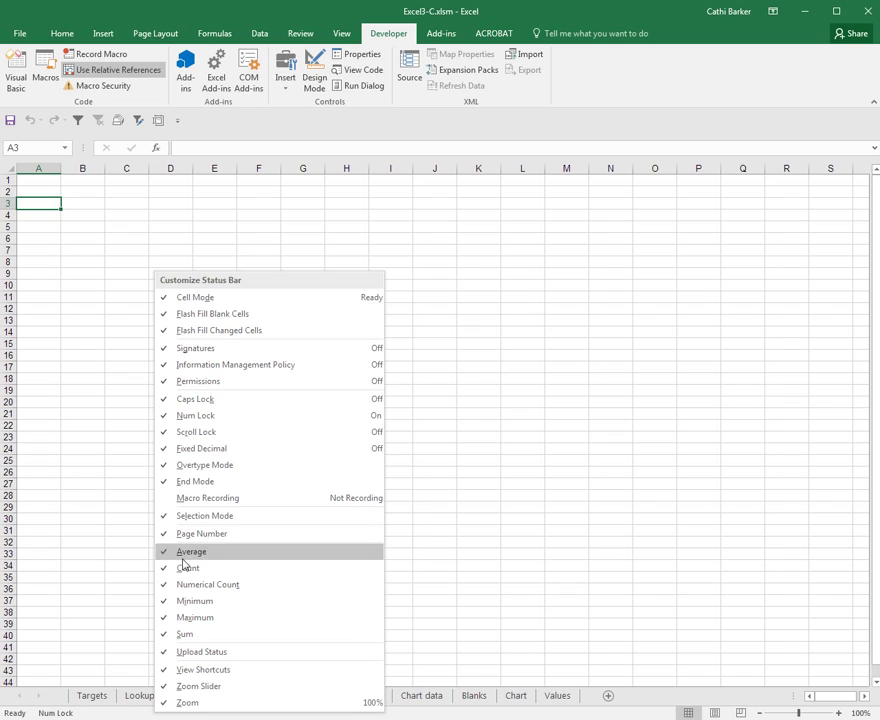
click(168, 499)
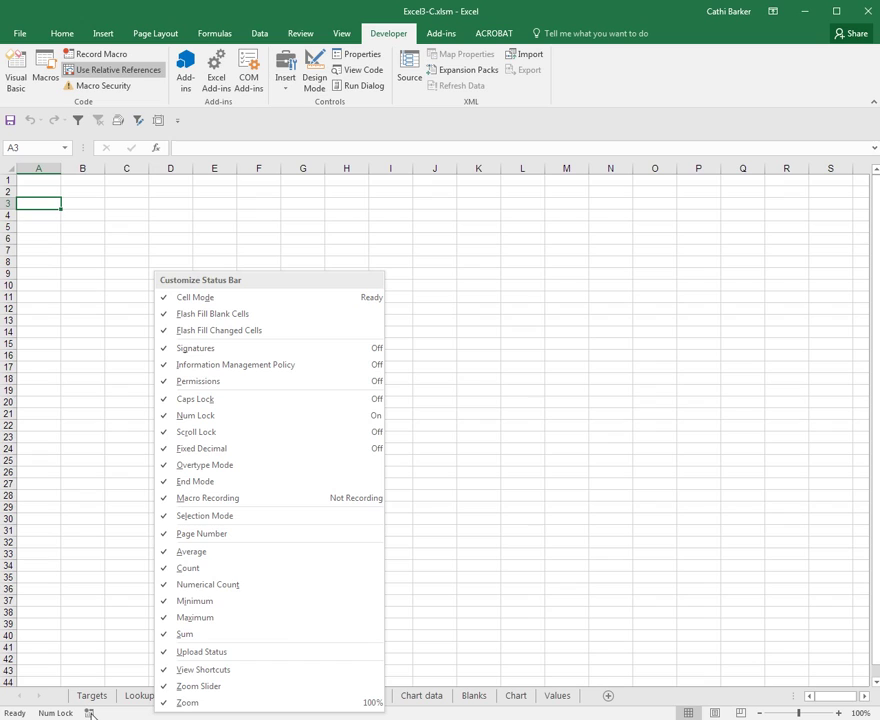
click(115, 716)
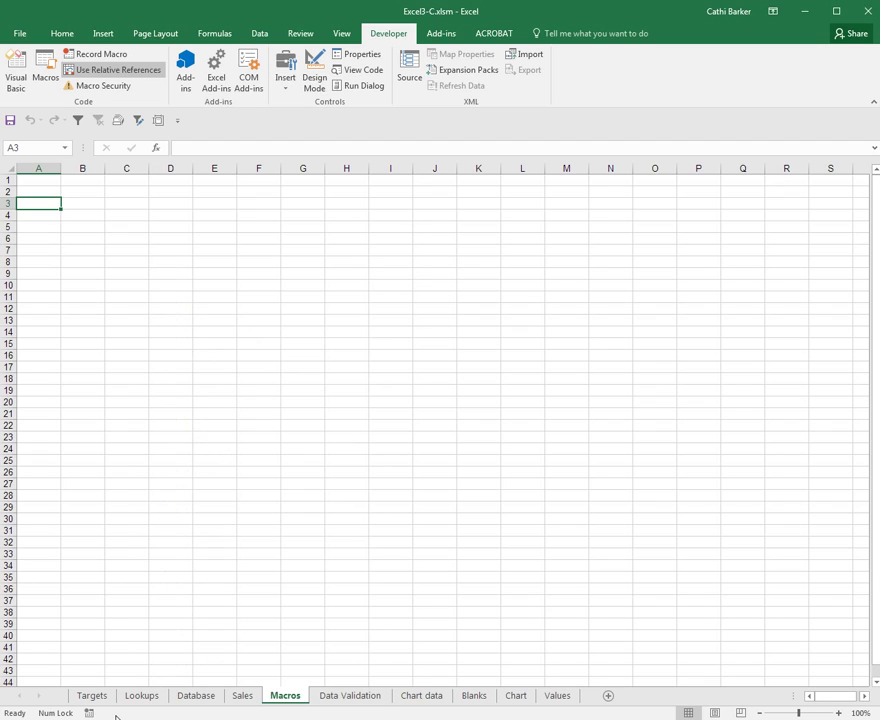
Step: Start a new macro recording named Address with shortcut Ctrl+Shift+A
click(89, 713)
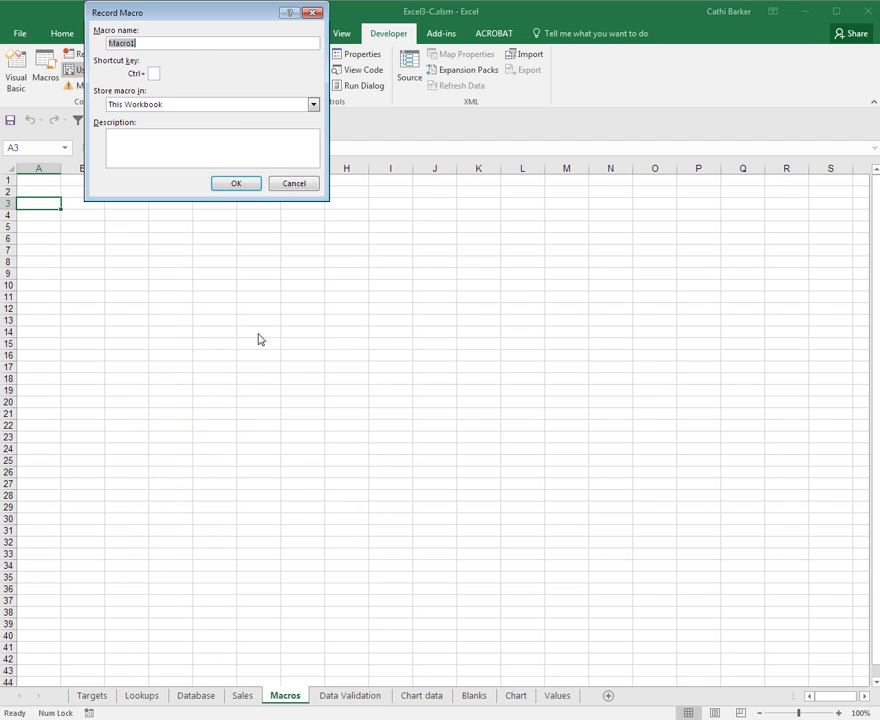
drag(232, 16, 382, 246)
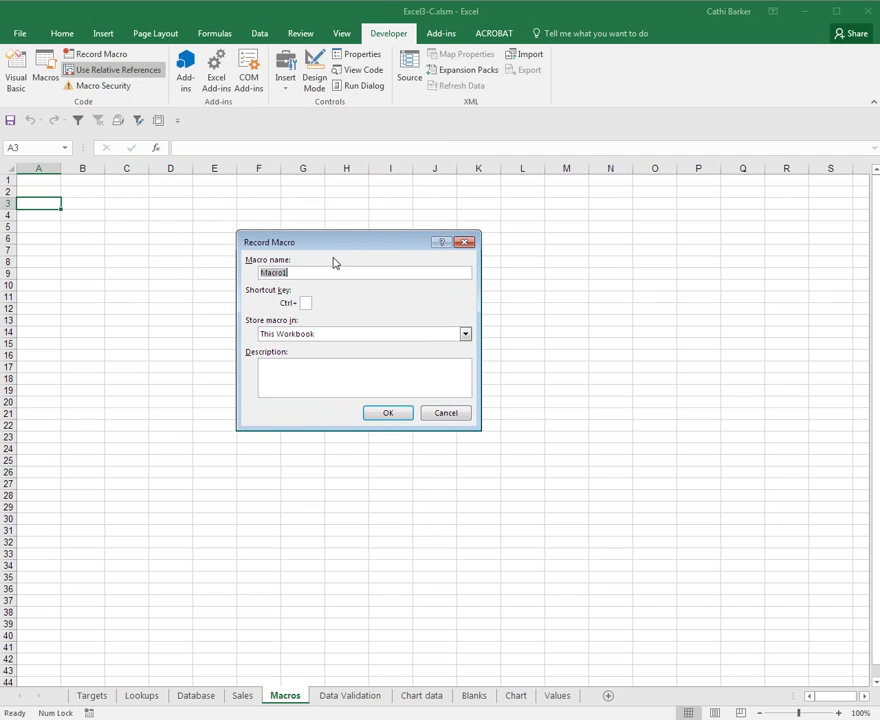
text(Address)
text(A)
click(322, 339)
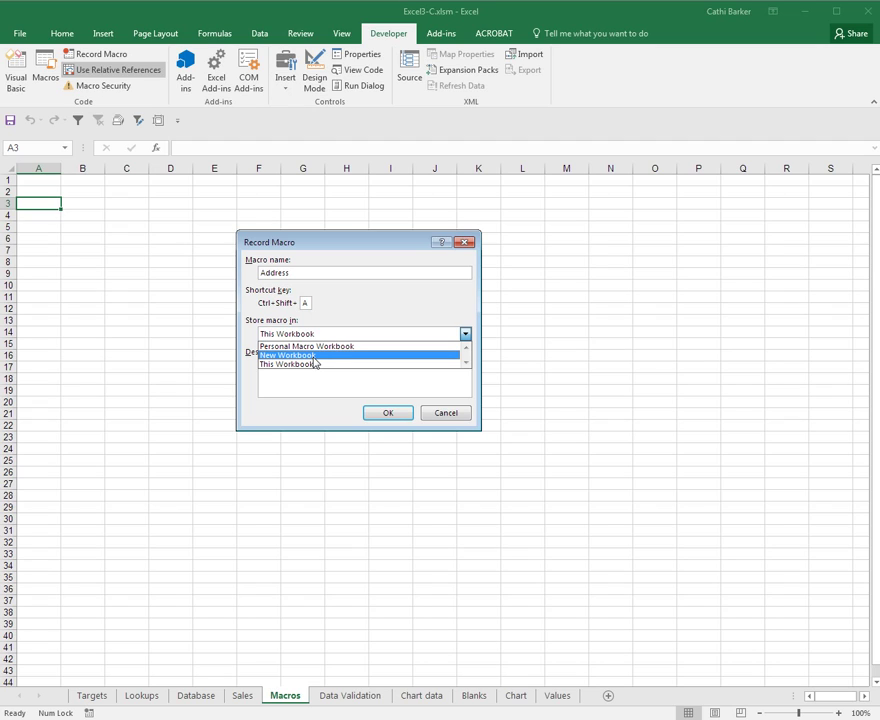
Step: Store the macro in This Workbook, describe it as inserting an address (author, September 2016), and record
click(305, 364)
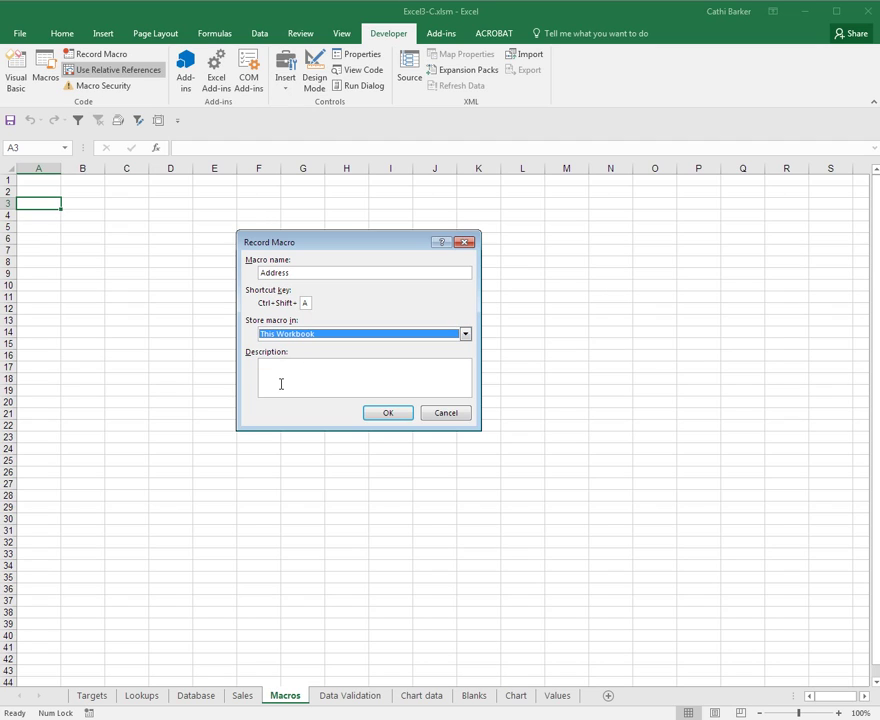
click(278, 374)
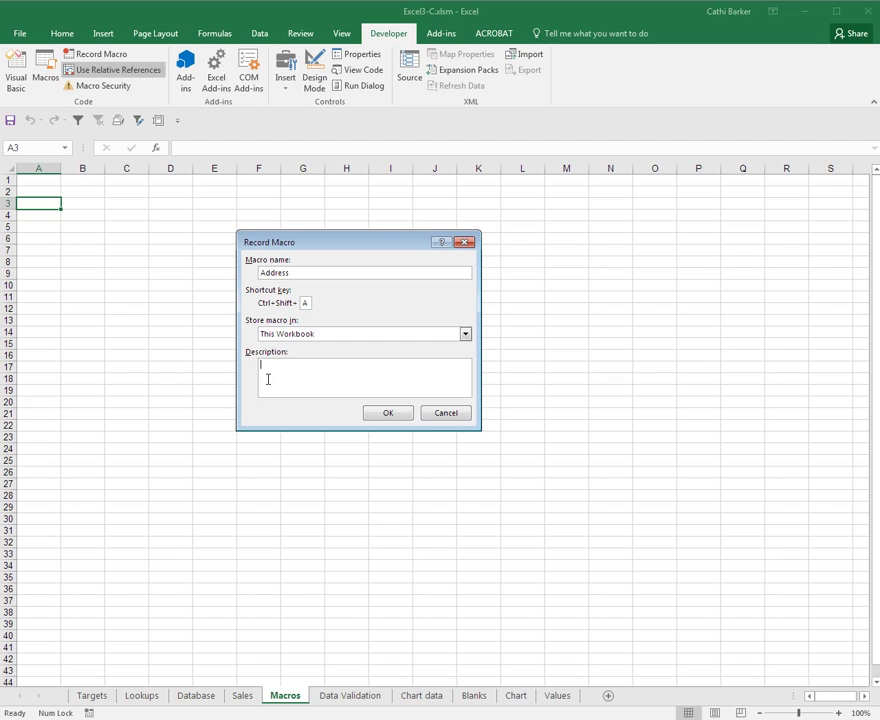
key(BackSpace)
key(BackSpace)
key(BackSpace)
key(BackSpace)
key(BackSpace)
key(BackSpace)
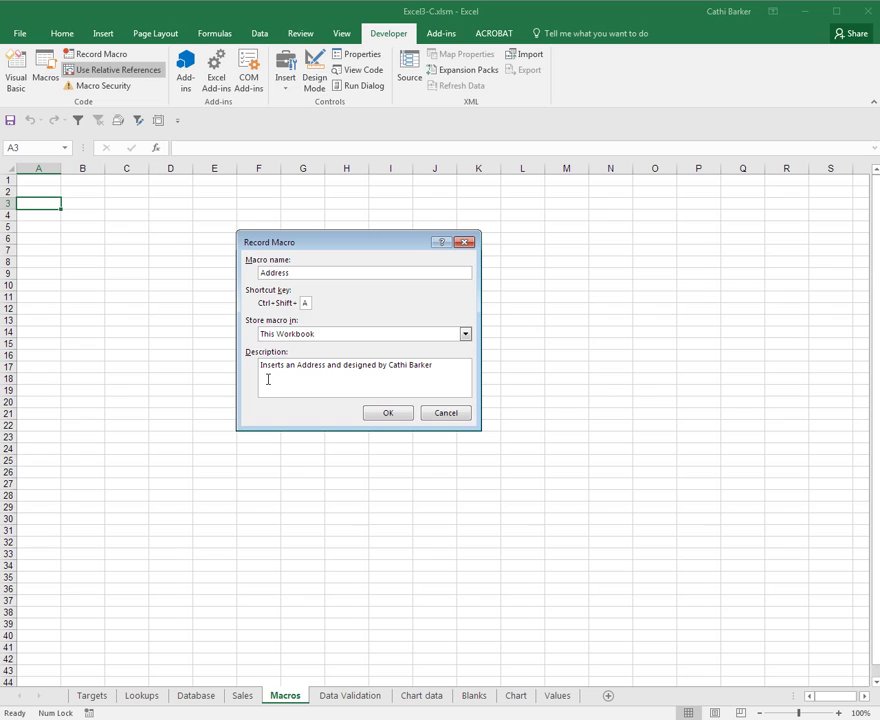
click(381, 416)
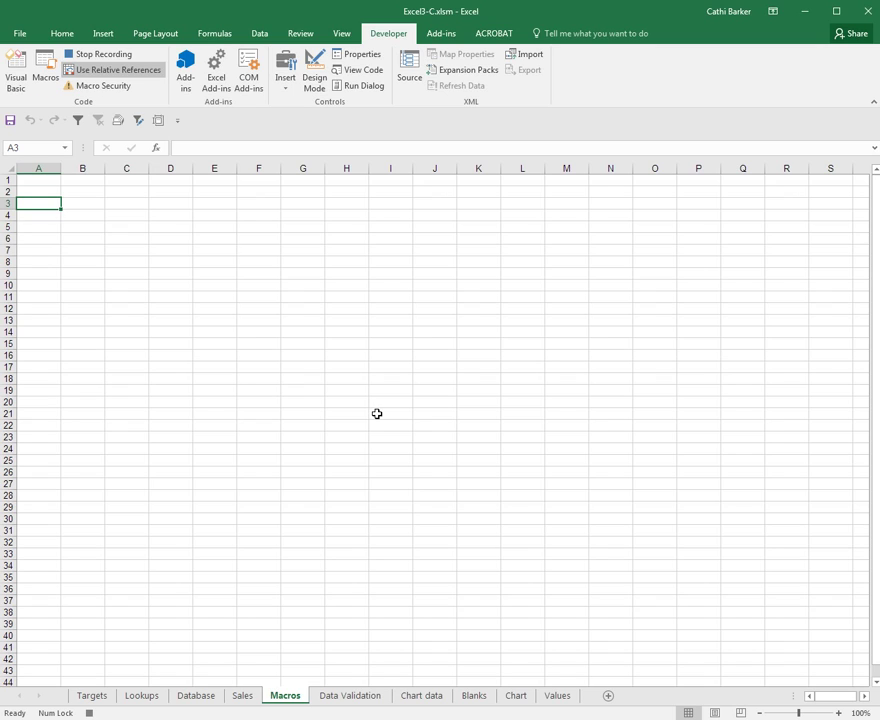
Step: Enter the company name Software Solutions in A3 and the first three address lines in A4:A6
text(Software )
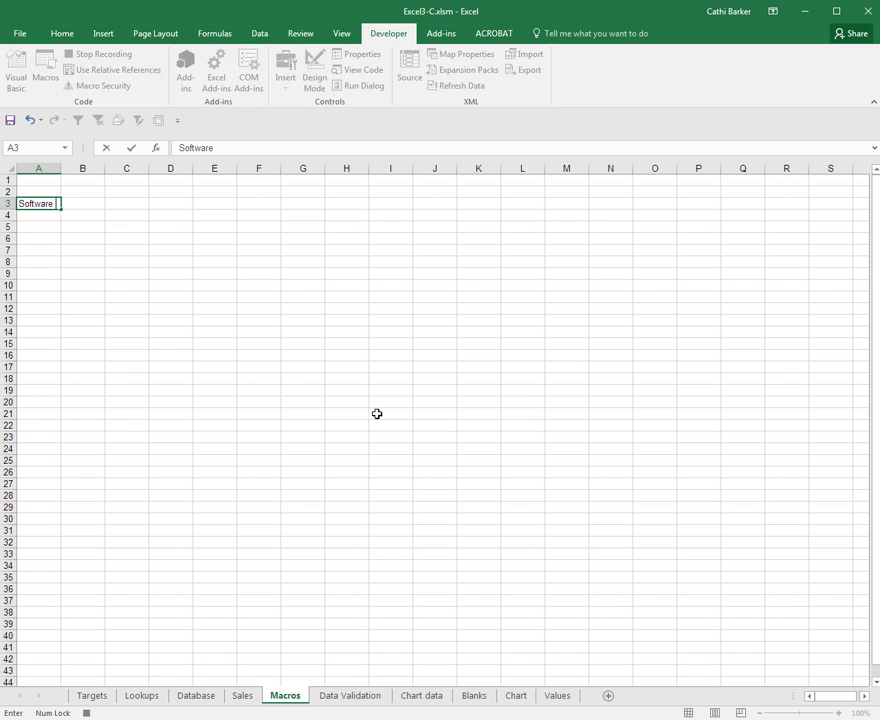
text(Solutions)
key(ctrl+Return)
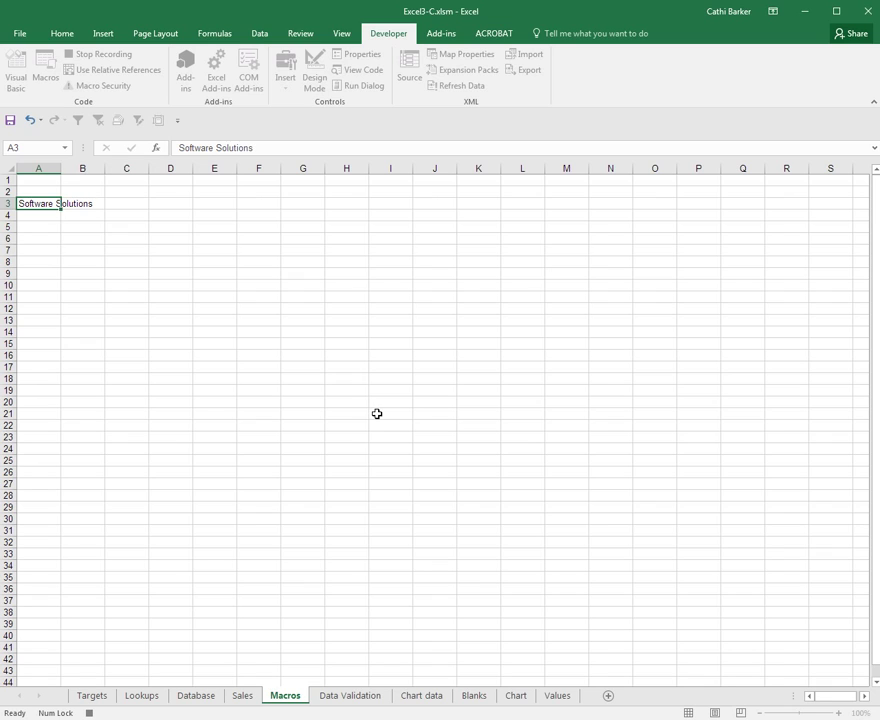
key(Return)
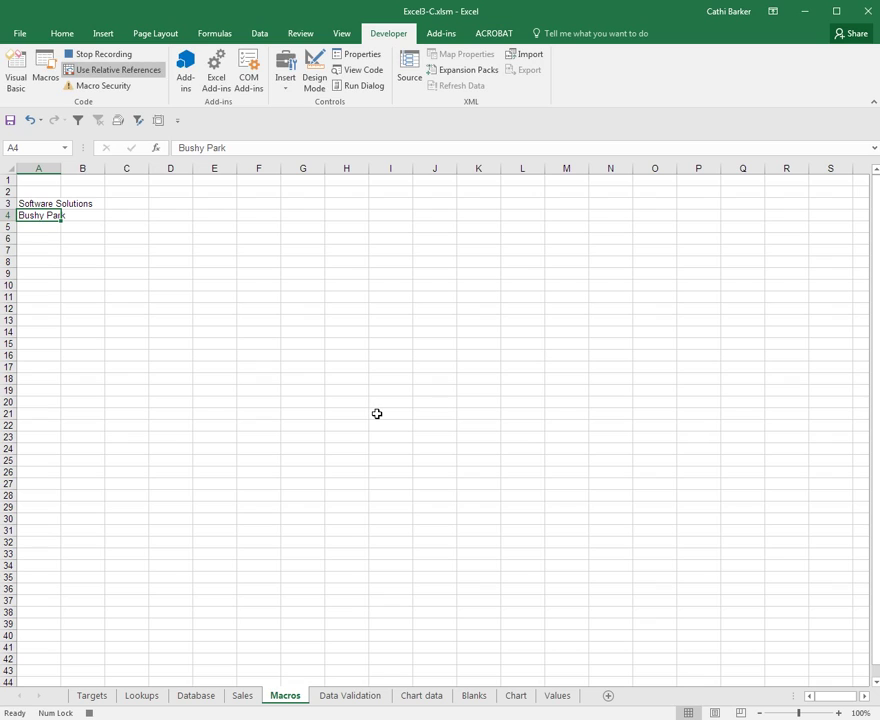
key(Return)
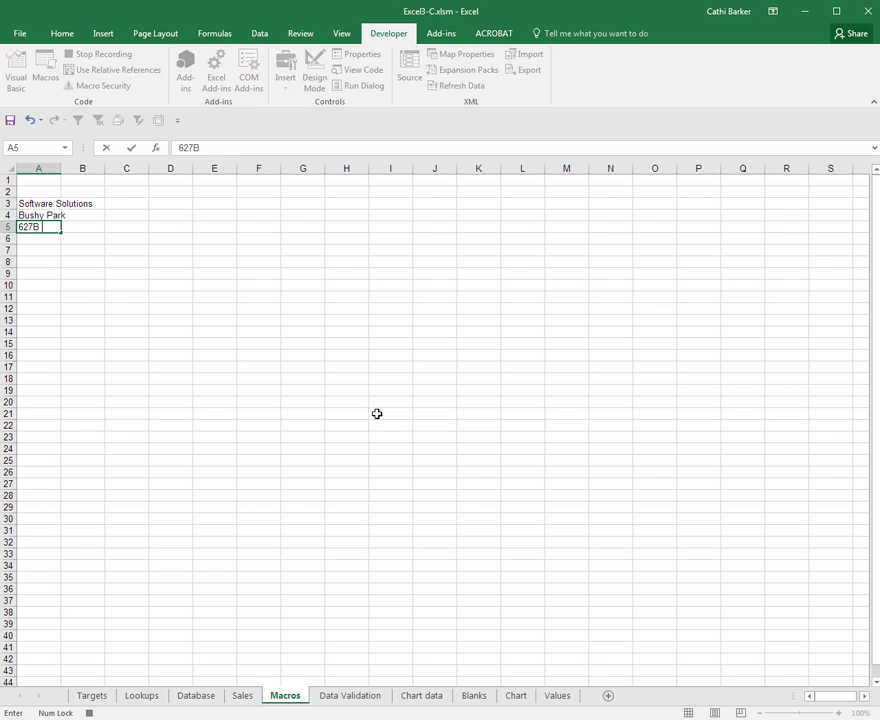
key(Return)
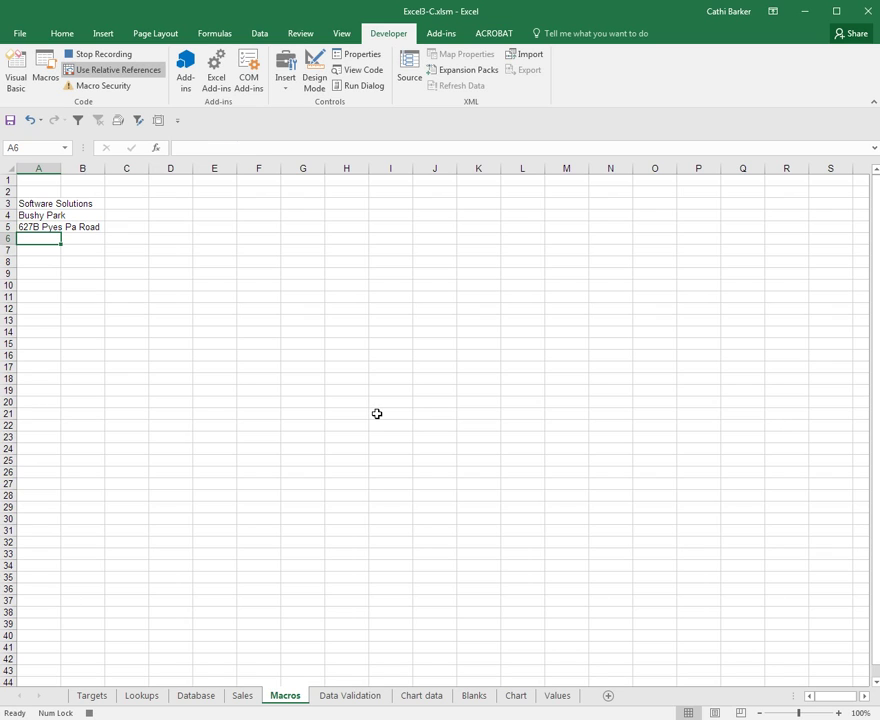
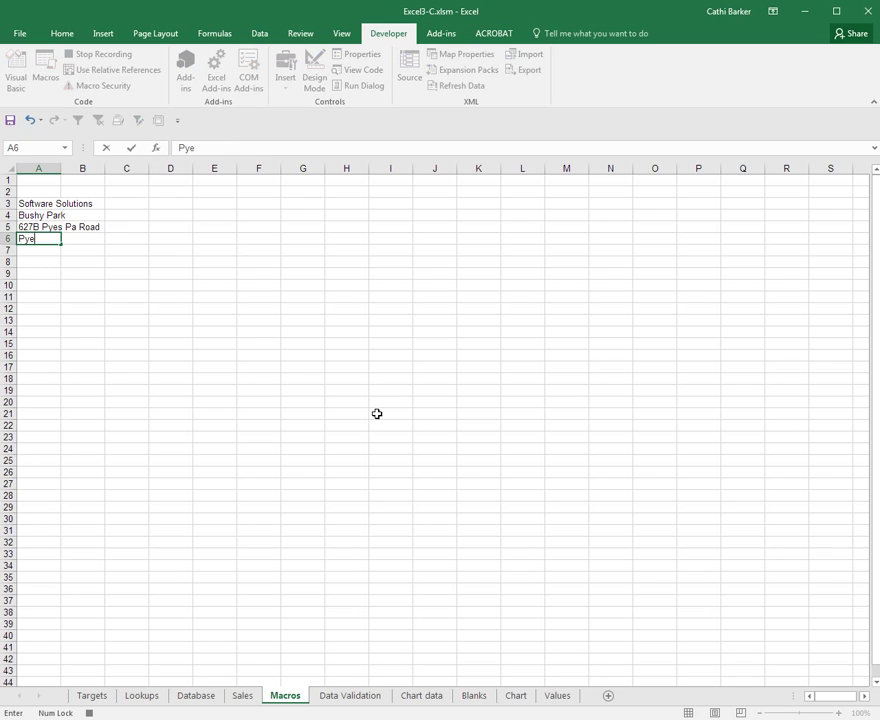
key(Return)
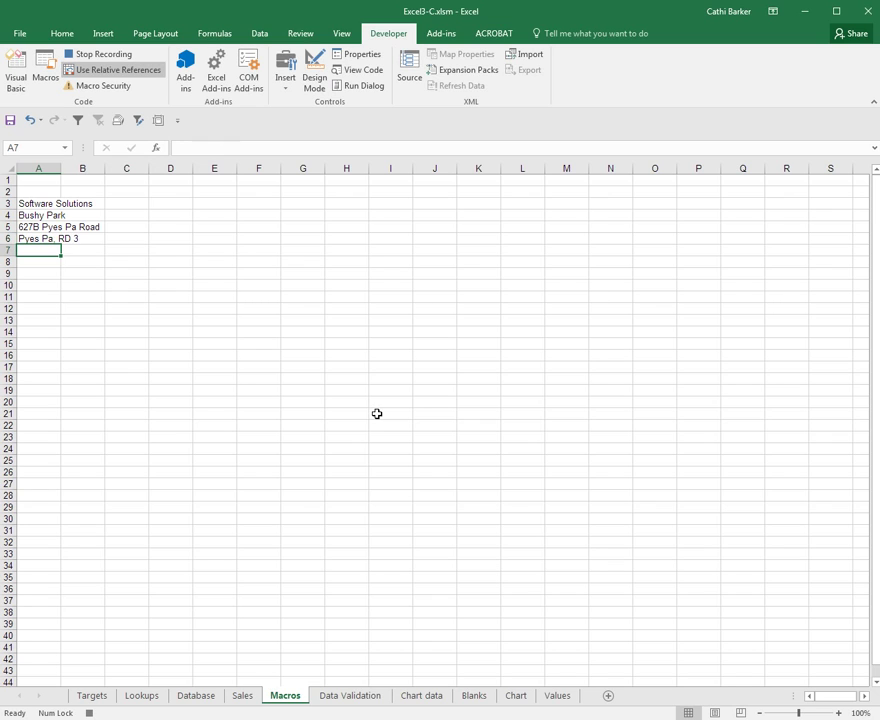
Step: Add Tauranga in A7 and New Zealand in A8
text(Tauranga)
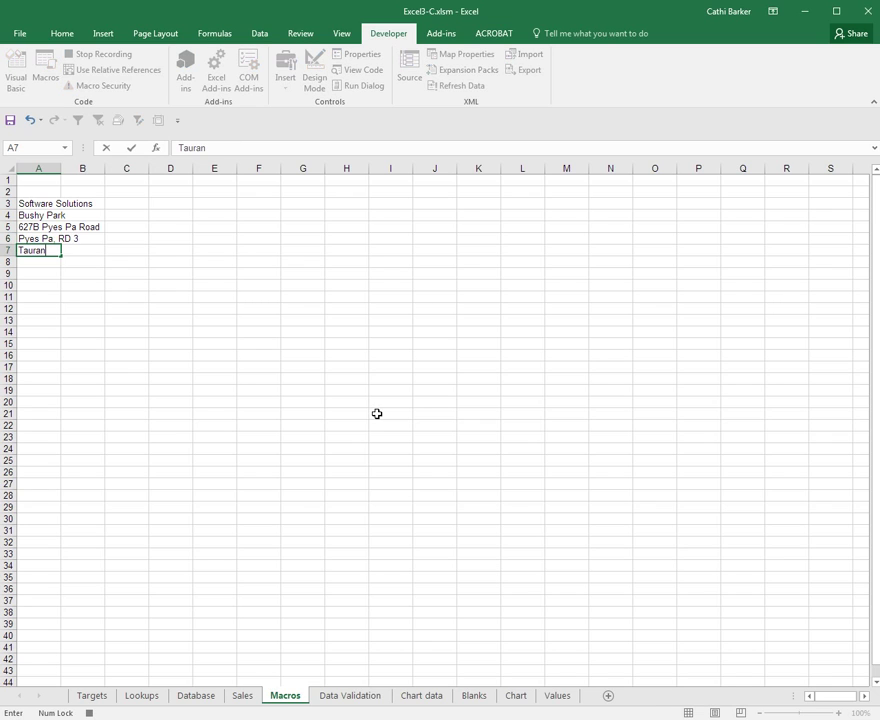
key(ctrl+Return)
key(Down)
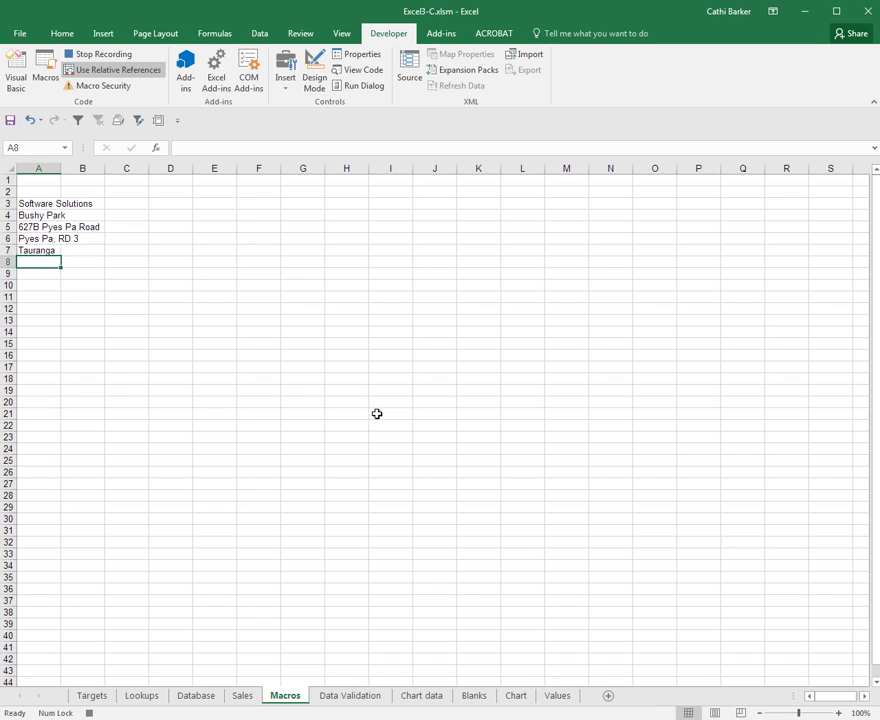
text(New Zealand)
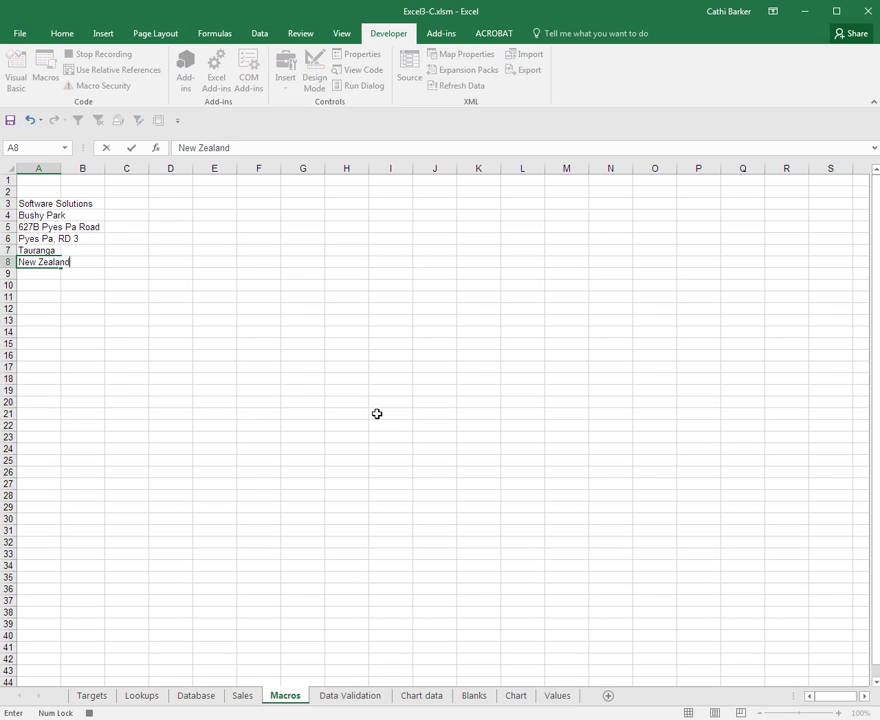
click(49, 275)
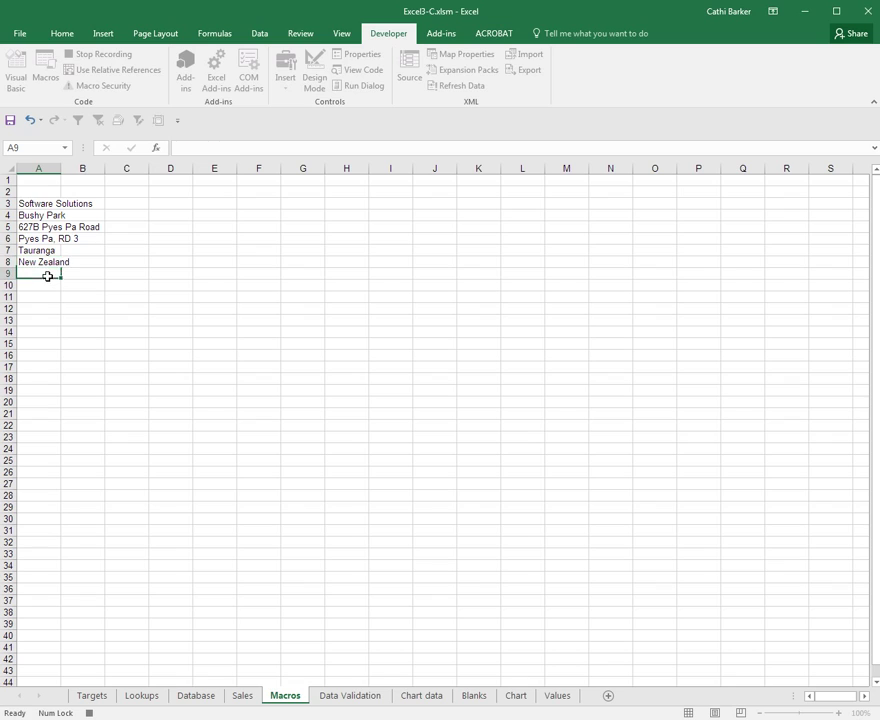
Step: Autofit column A and make Software Solutions in A3 bold, ending on A9
double_click(60, 169)
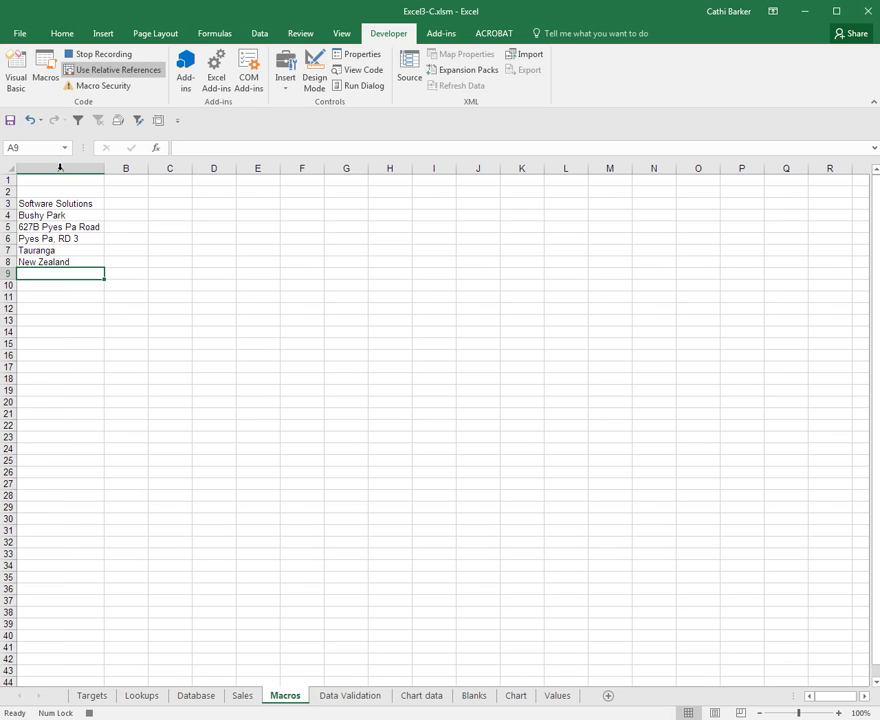
click(45, 283)
click(58, 274)
click(84, 204)
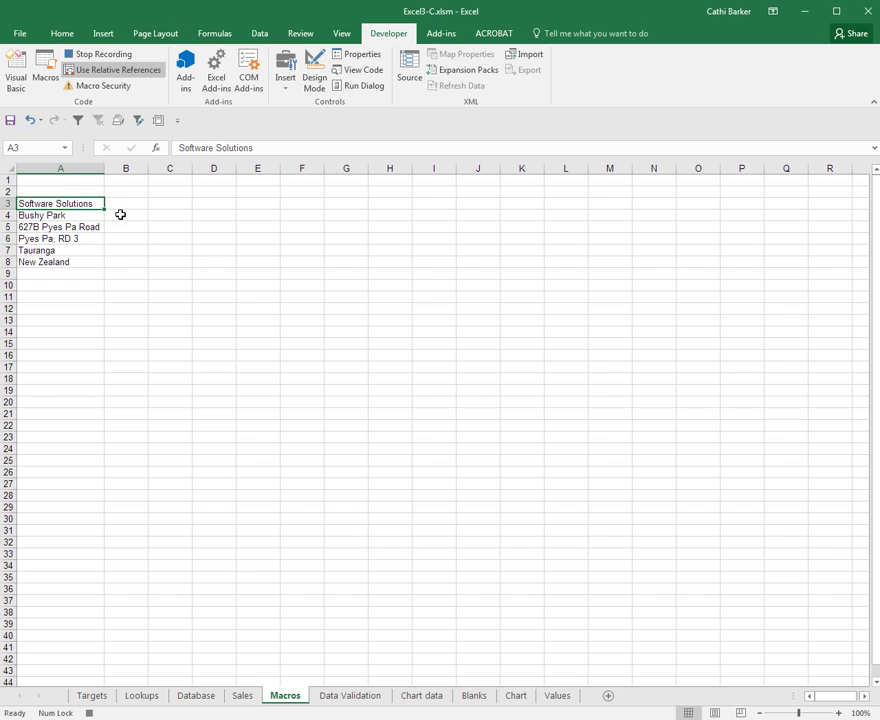
key(ctrl+b)
double_click(105, 168)
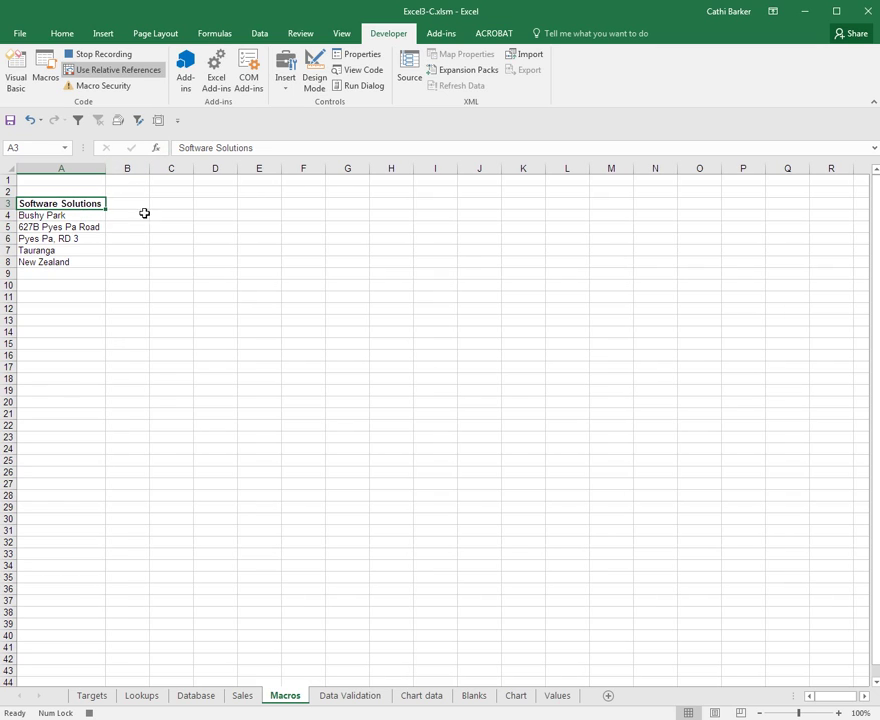
click(47, 272)
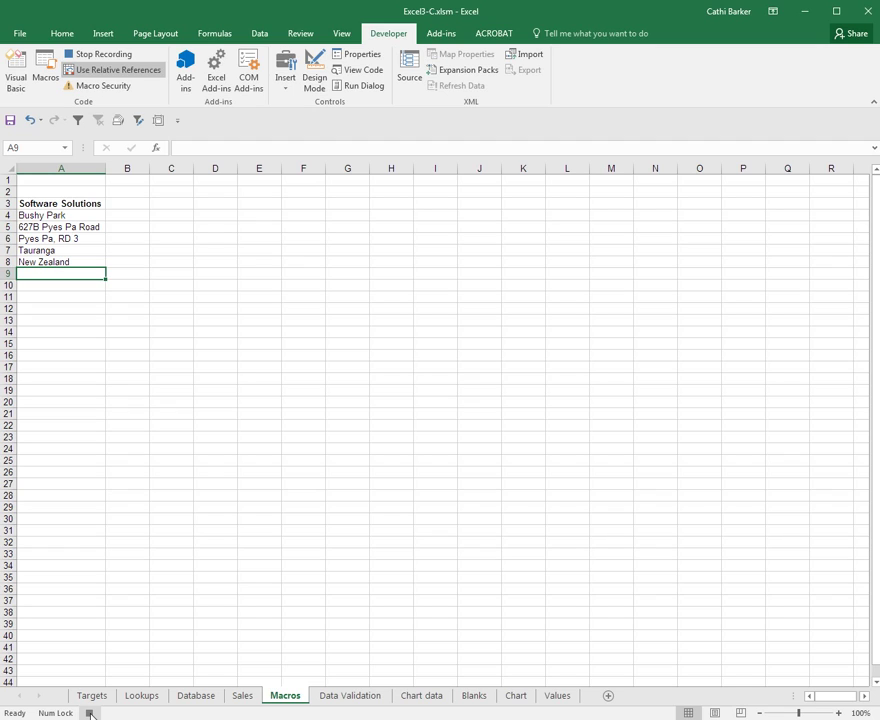
Step: Stop recording, then run the Address macro from C3 with Ctrl+Shift+A
click(89, 713)
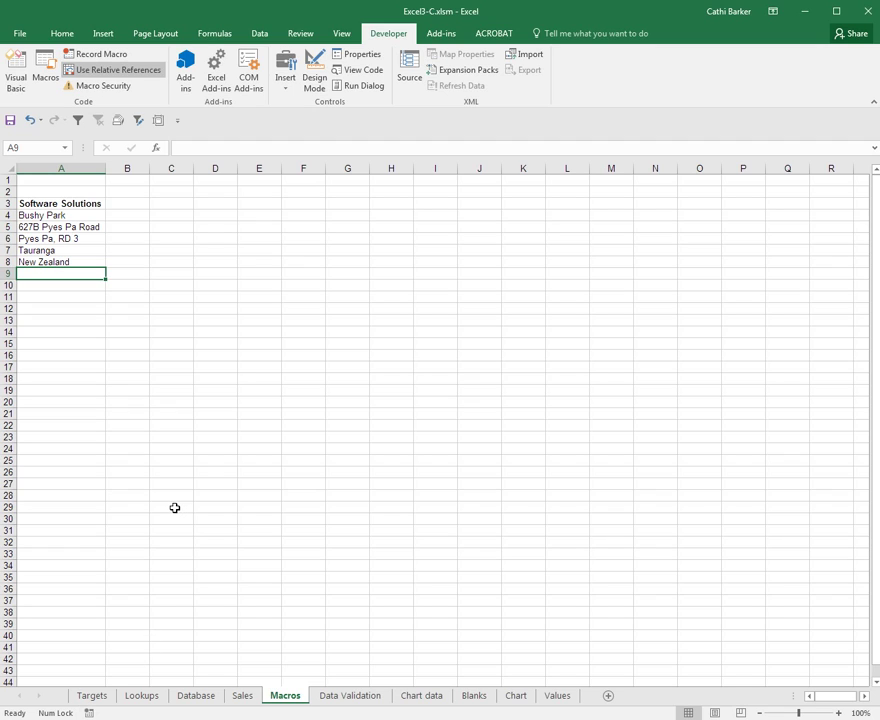
click(179, 203)
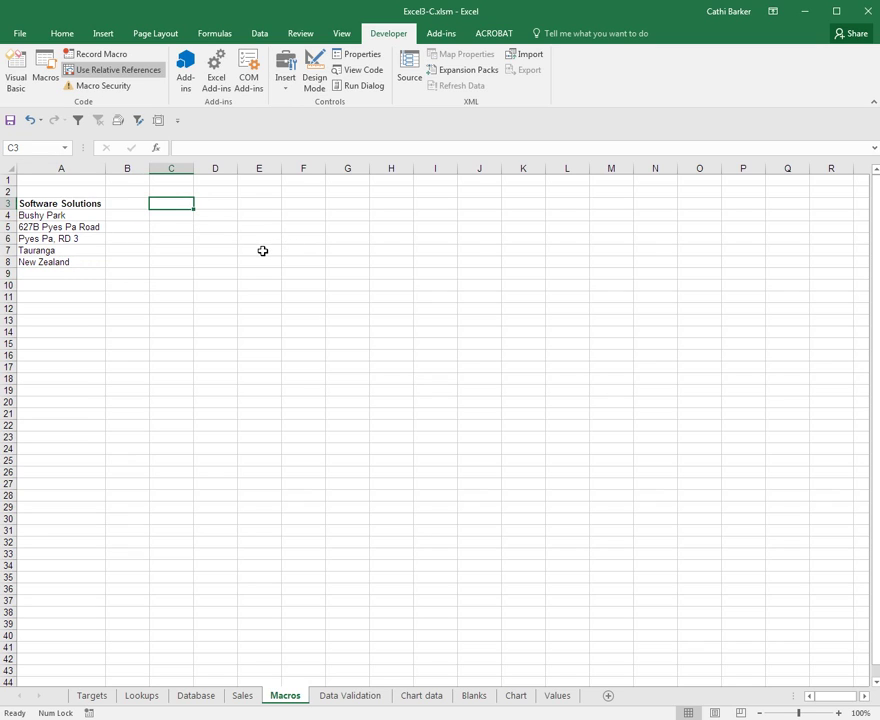
key(ctrl+shift+a)
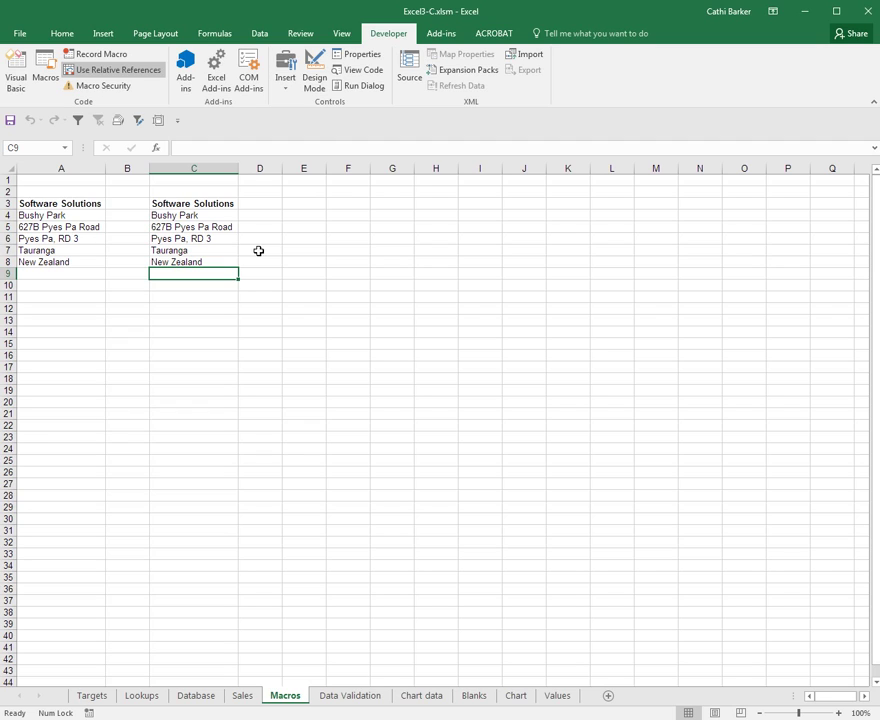
Step: From cell B10, set up a new macro named Today with shortcut Ctrl+Shift+D
click(146, 287)
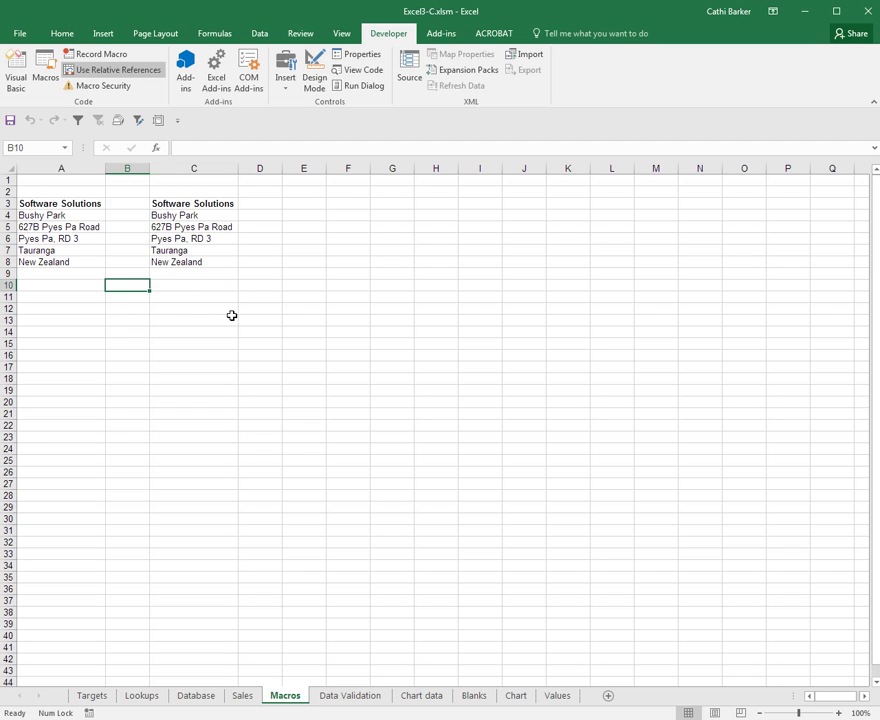
click(101, 55)
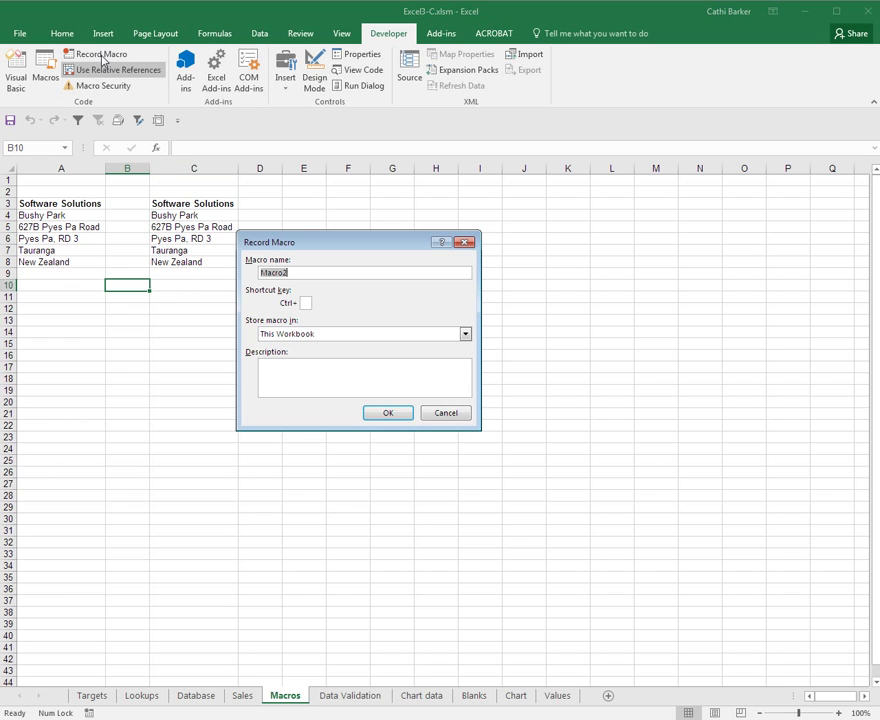
text(Today)
click(306, 303)
text(D)
Step: Begin recording the Today macro and enter =NOW() in cell B10
click(388, 414)
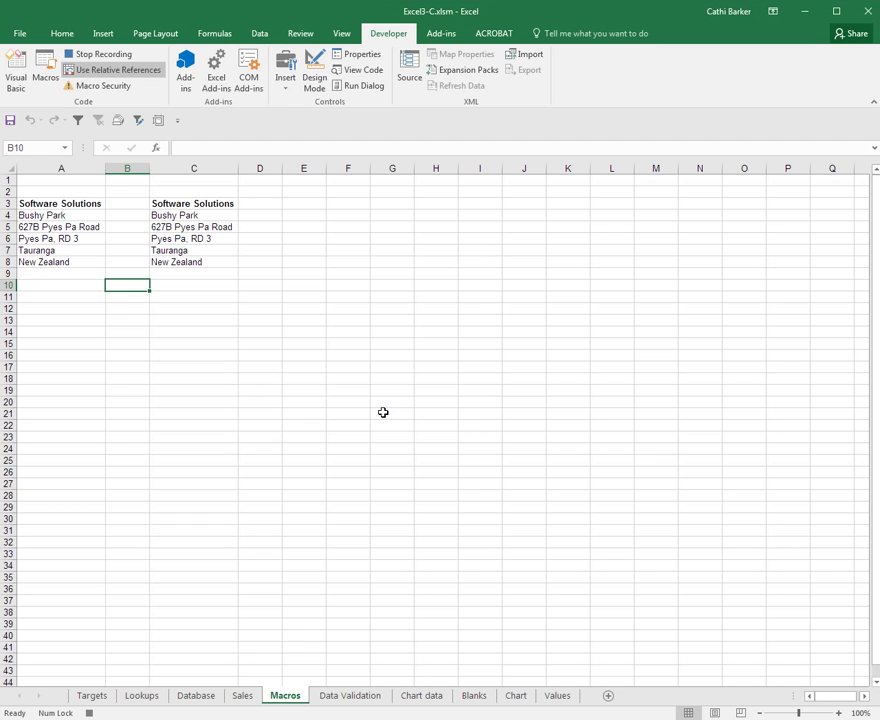
text(=no)
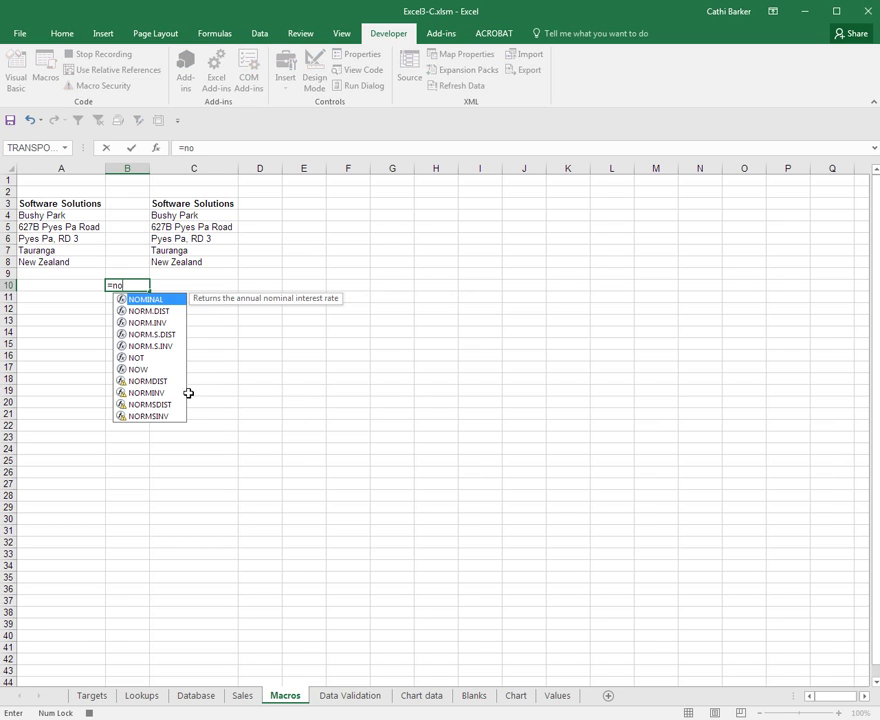
double_click(139, 369)
text())
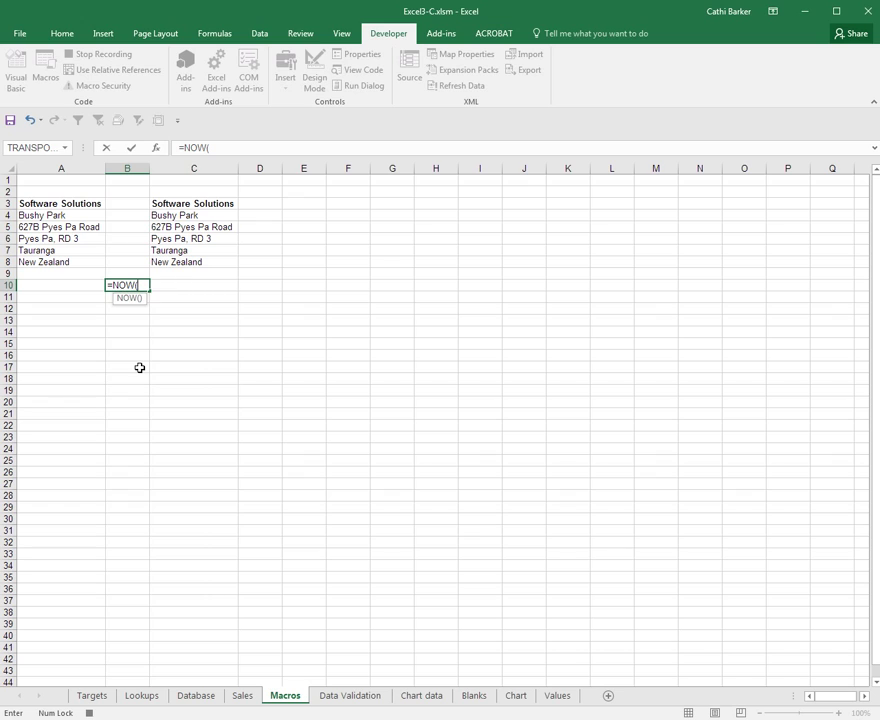
key(ctrl+Return)
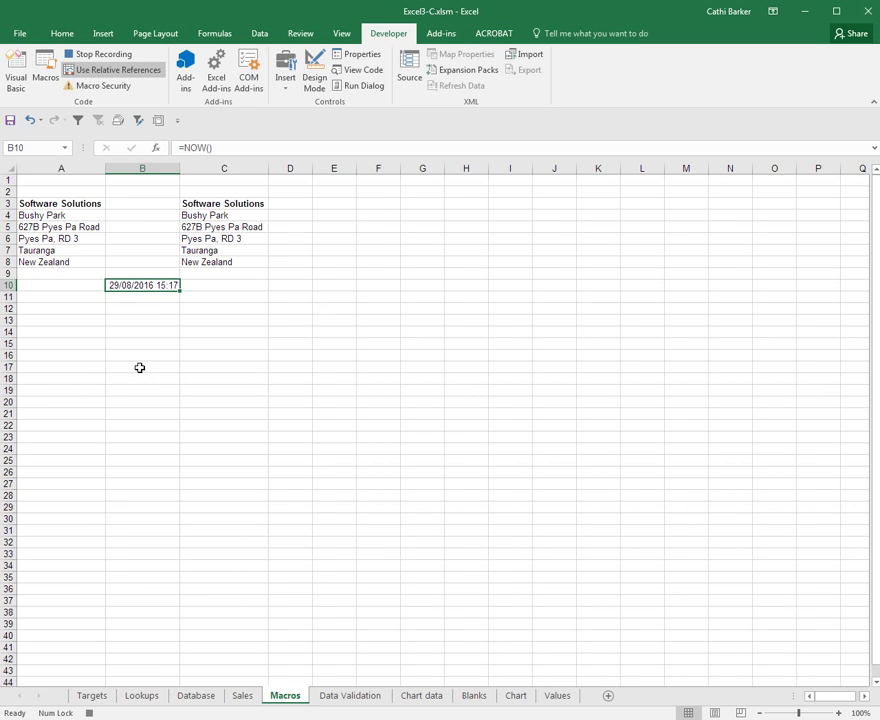
Step: Replace B10's number format code with the custom 'dddd d mmmm, yyyy hh:mm am/pm'
right_click(158, 287)
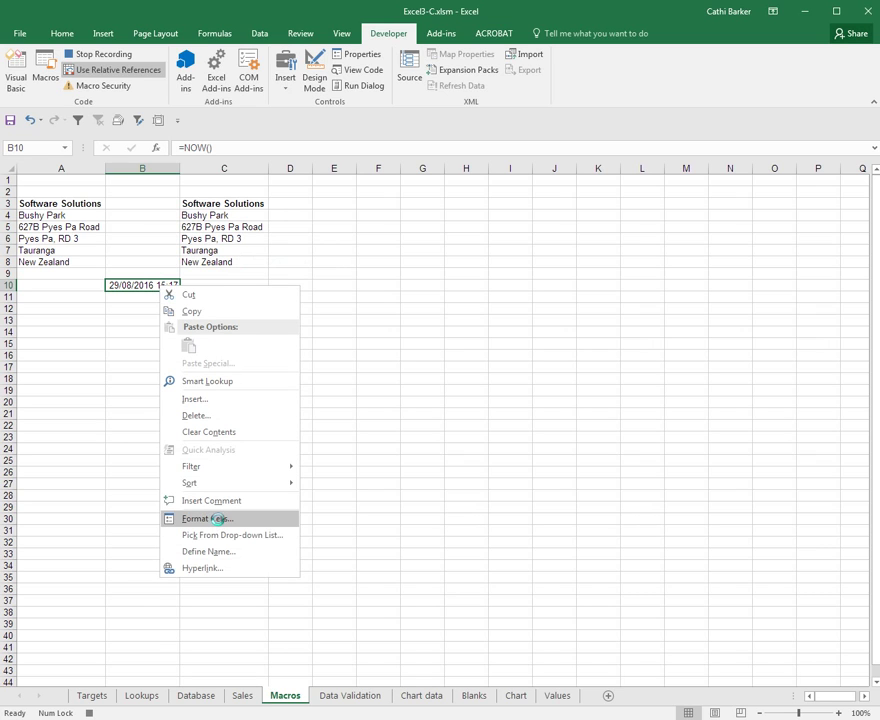
click(221, 519)
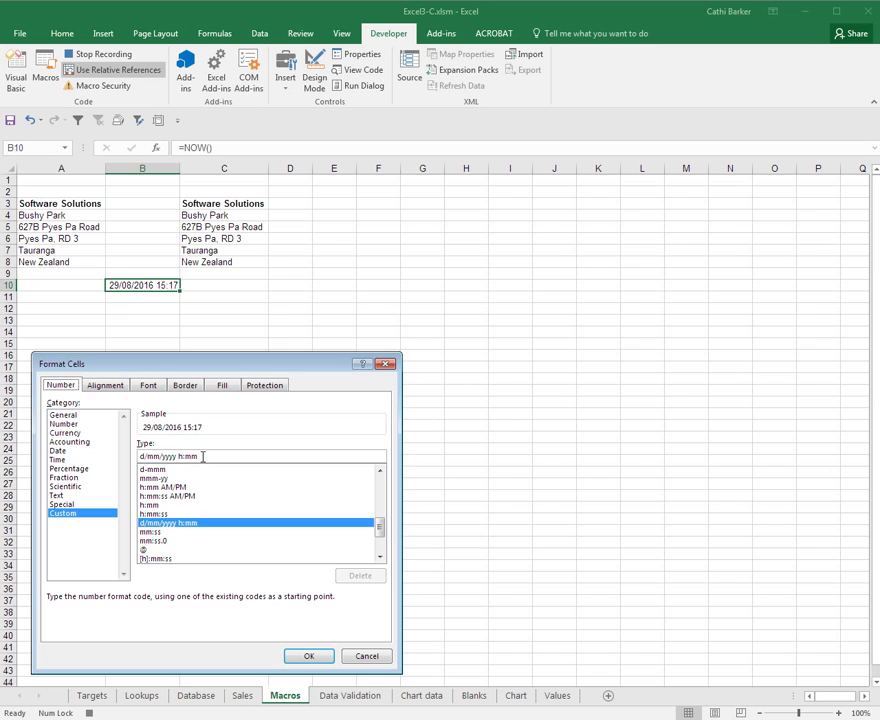
drag(203, 456, 56, 452)
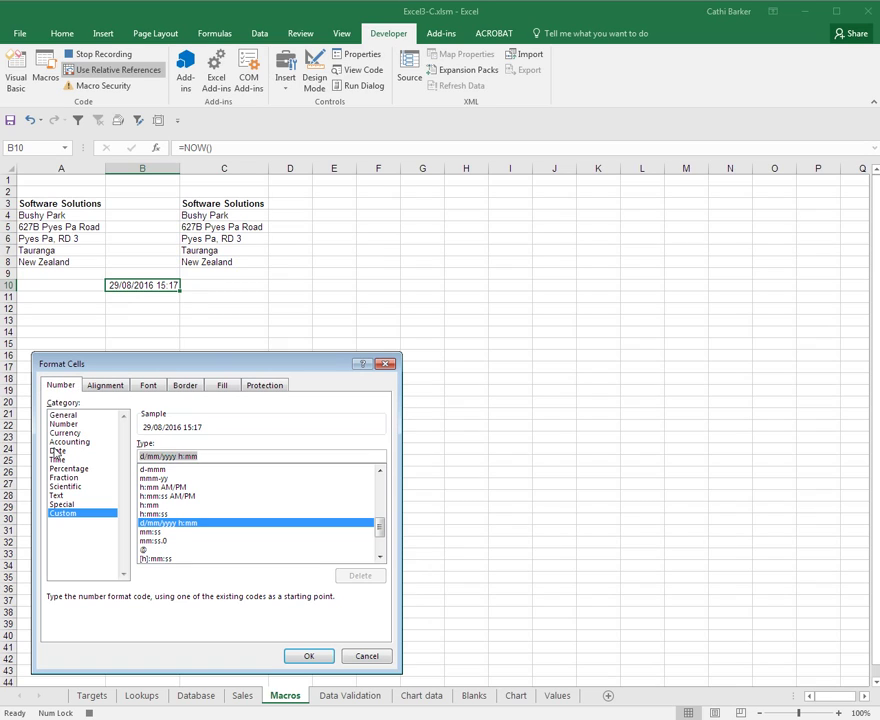
text(dddd)
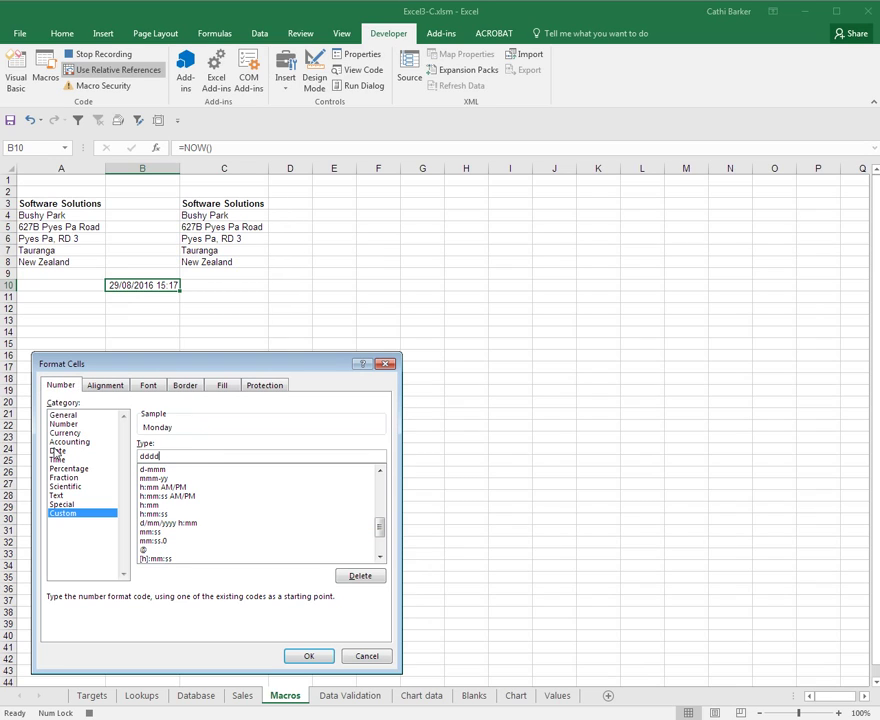
text( d mmmm, yyyy)
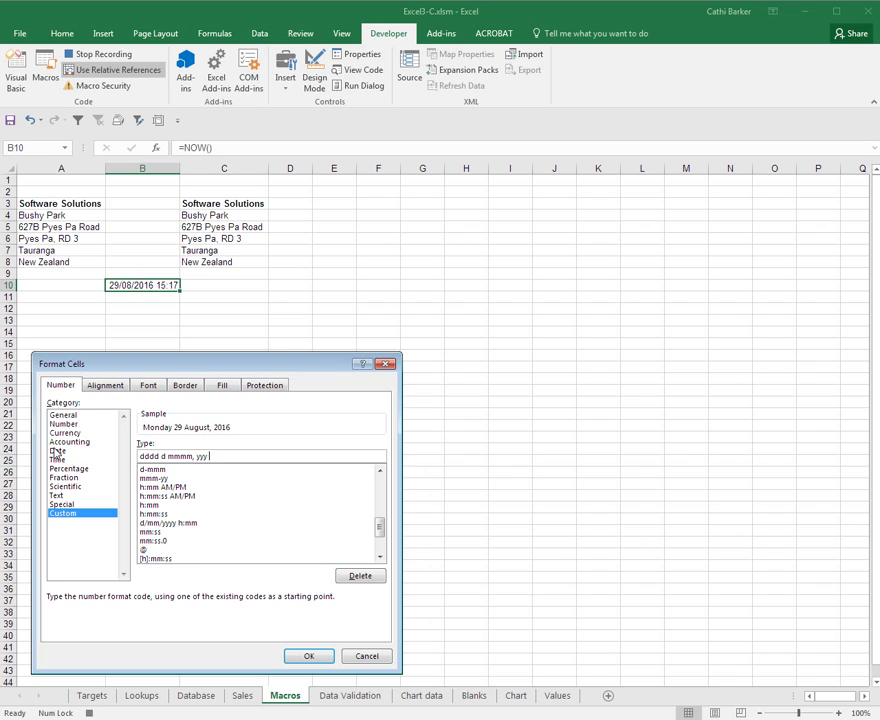
text( hh:mm am/pm)
Step: Apply the long date format, stop recording Today, and replay it in D10 via Ctrl+Shift+D
click(309, 657)
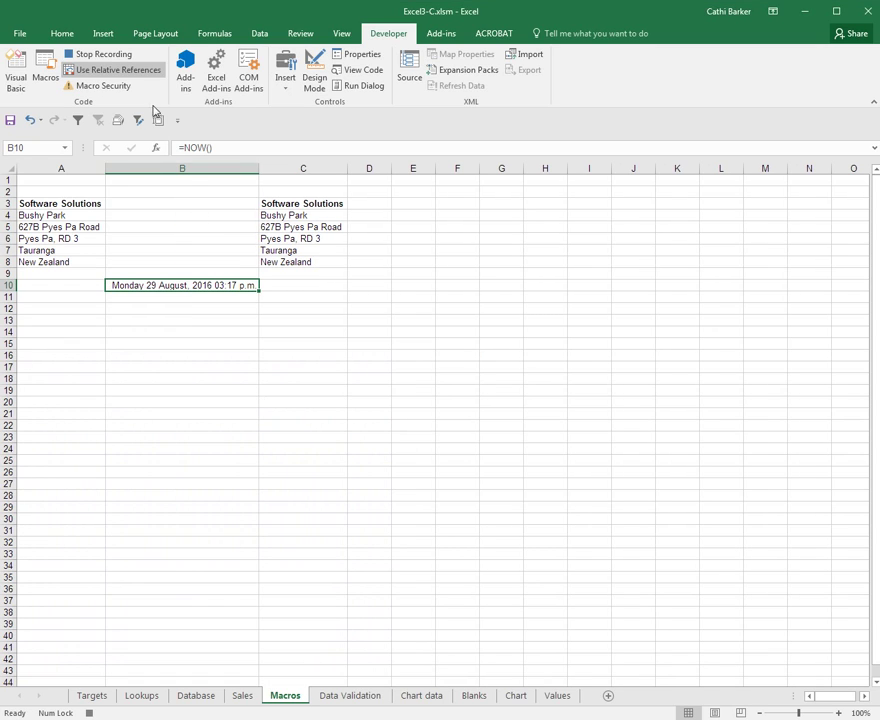
click(107, 55)
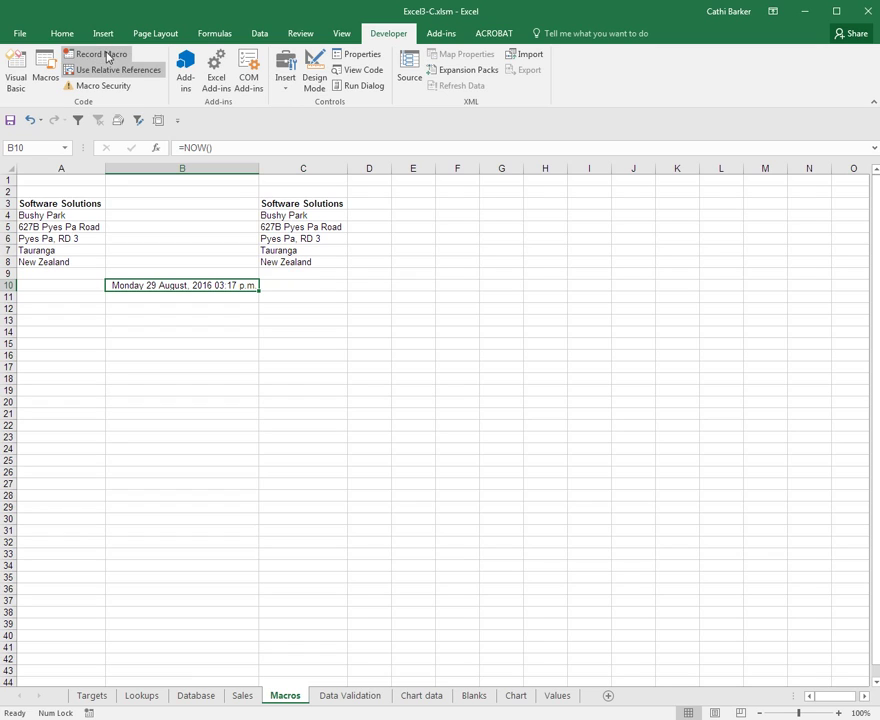
click(366, 285)
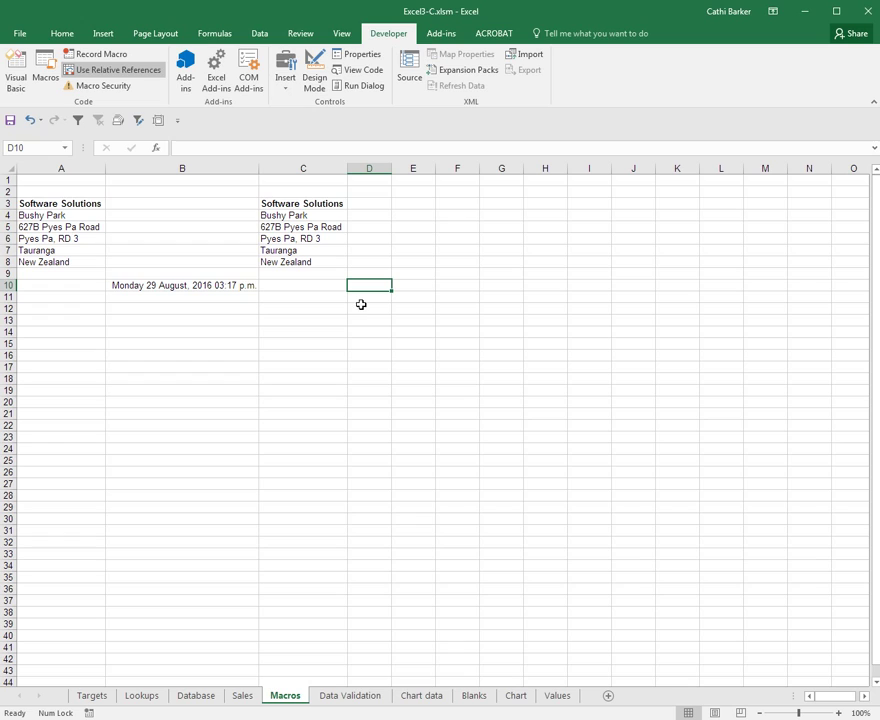
key(ctrl+shift+d)
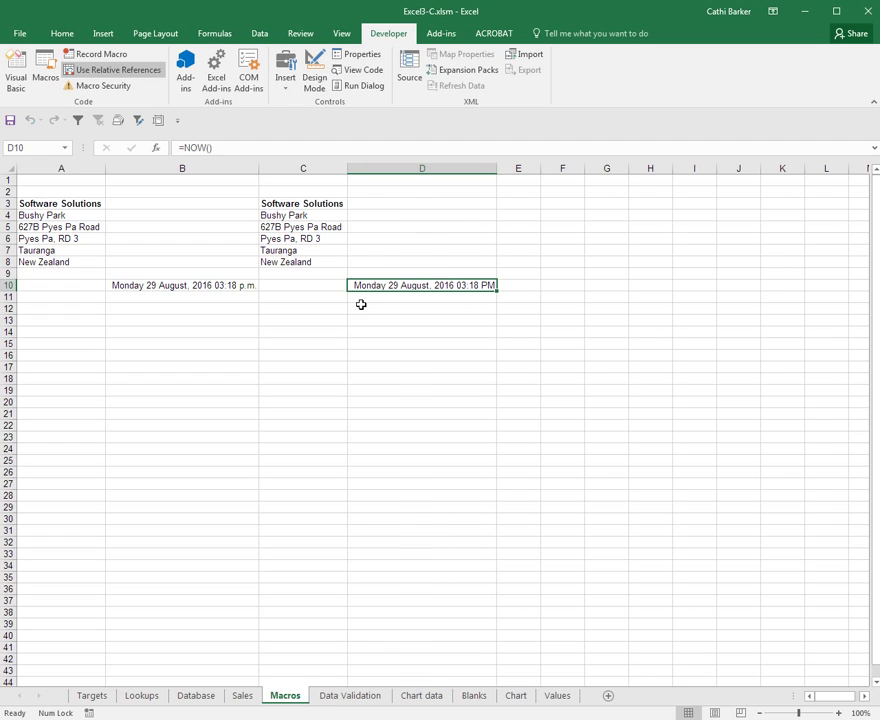